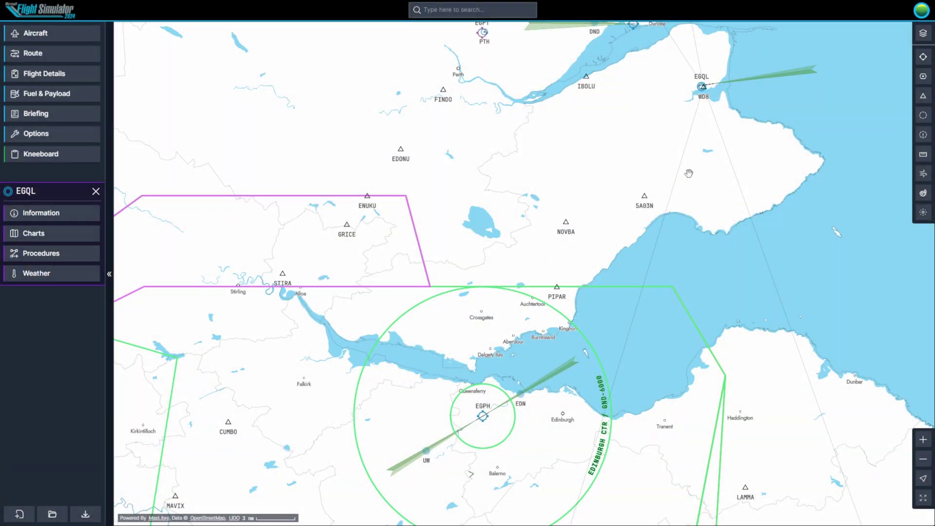
Switch the map to the VFR chart and hide built-up areas, highways, roads, railways, green areas and terrain shading.
{"action": "left_click", "coordinate": [923, 35]}
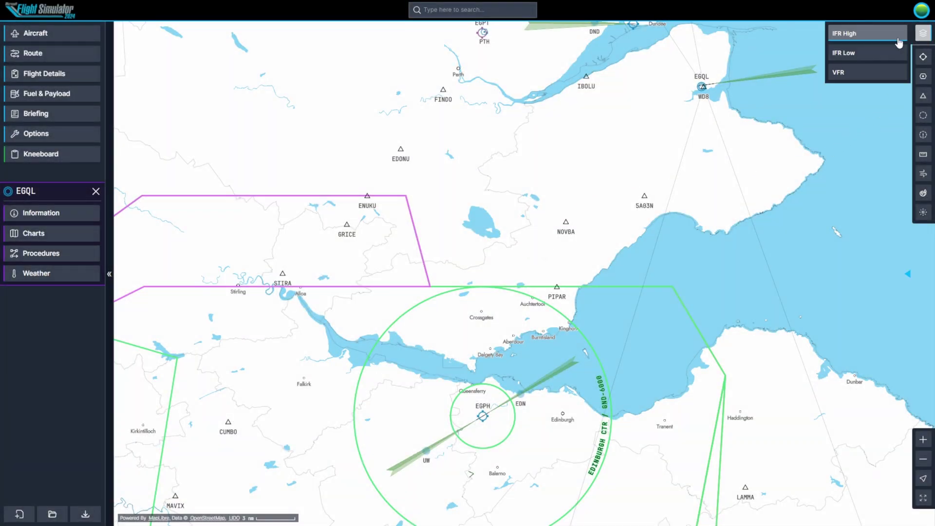
{"action": "left_click", "coordinate": [850, 77]}
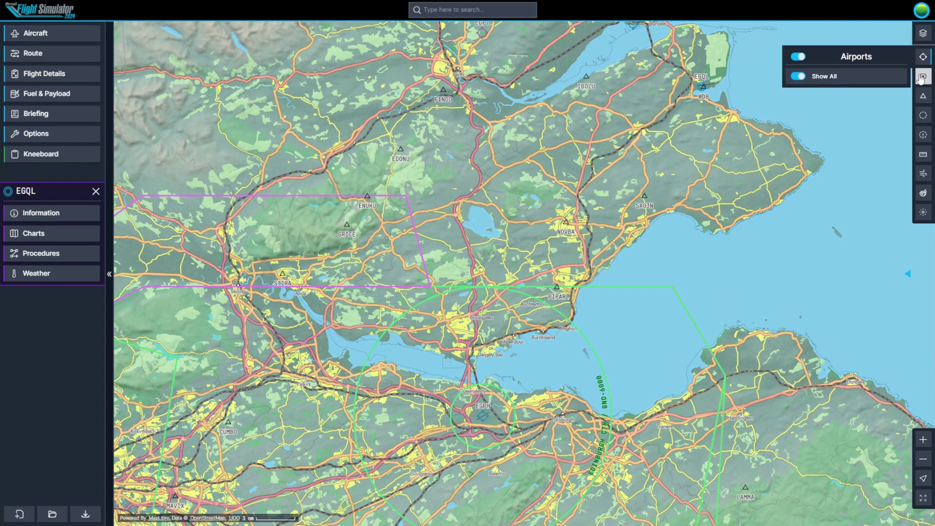
{"action": "mouse_move", "coordinate": [924, 97]}
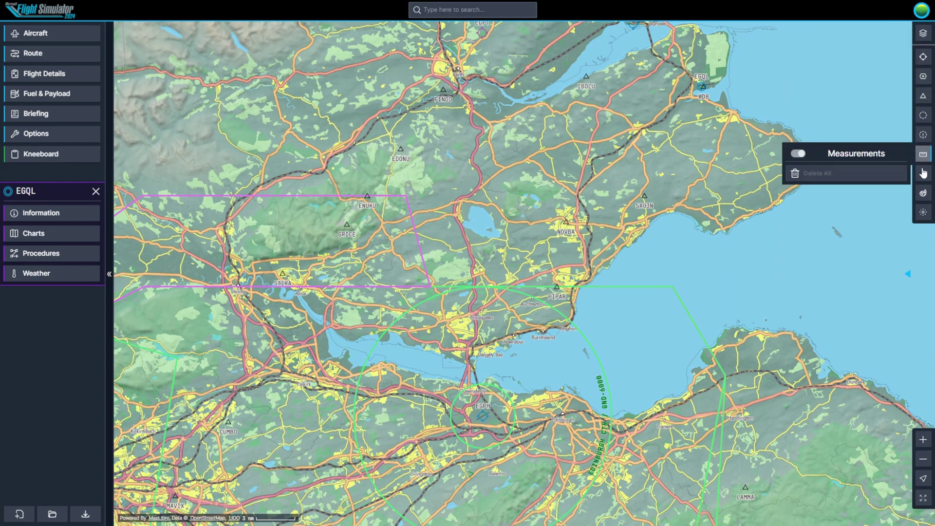
{"action": "mouse_move", "coordinate": [922, 194]}
{"action": "left_click", "coordinate": [799, 212]}
{"action": "left_click", "coordinate": [798, 232]}
{"action": "left_click", "coordinate": [799, 251]}
{"action": "left_click", "coordinate": [799, 270]}
{"action": "left_click", "coordinate": [799, 290]}
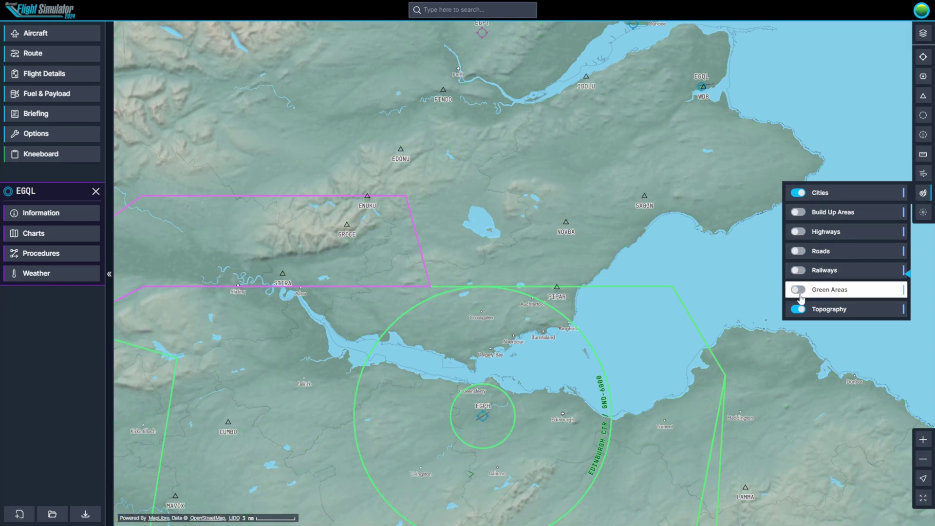
{"action": "left_click", "coordinate": [798, 309]}
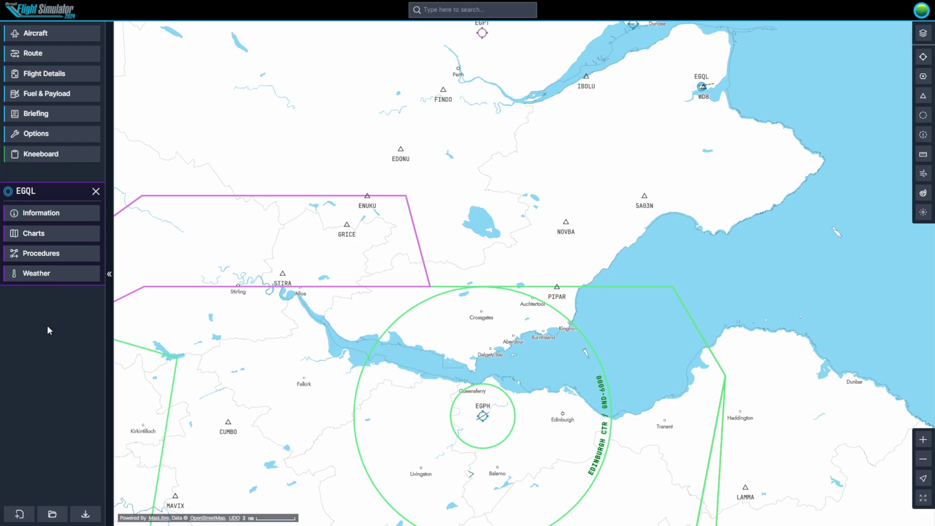
Open EGPH airport information and compare the wind components for runways 06 and 24.
{"action": "left_click", "coordinate": [484, 417]}
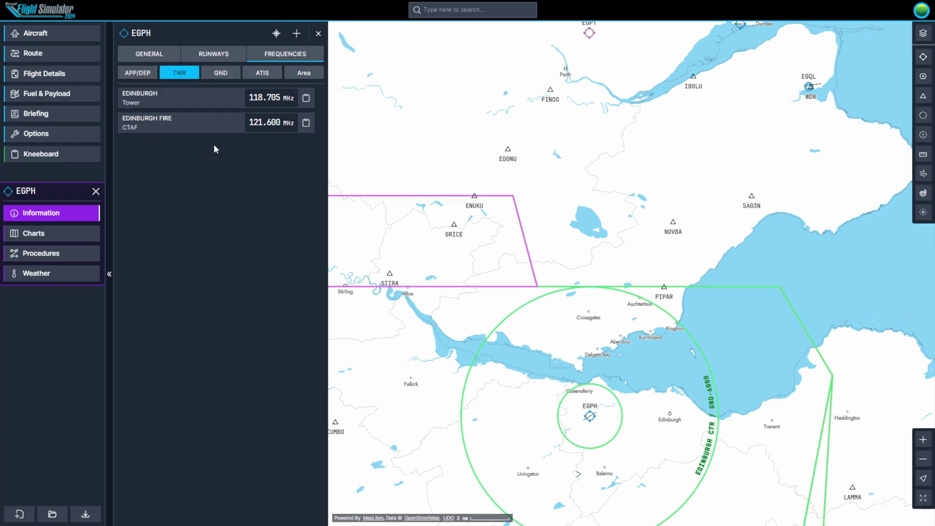
{"action": "left_click", "coordinate": [215, 55]}
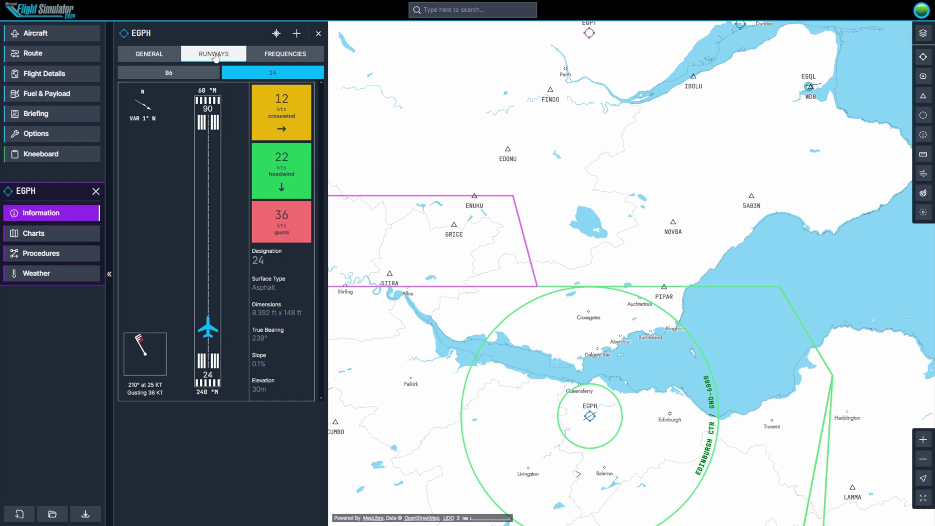
{"action": "left_click", "coordinate": [174, 76]}
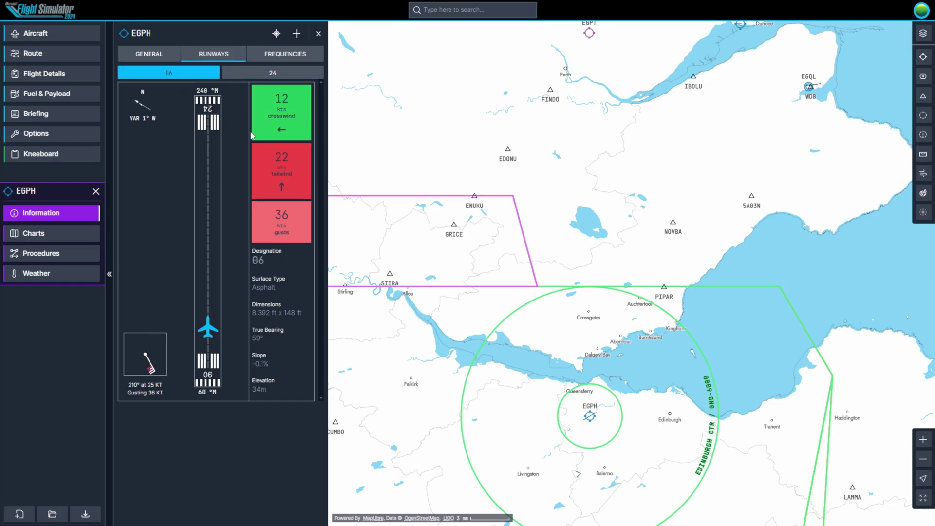
{"action": "left_click_drag", "start_coordinate": [265, 174], "coordinate": [293, 181]}
{"action": "left_click", "coordinate": [255, 76]}
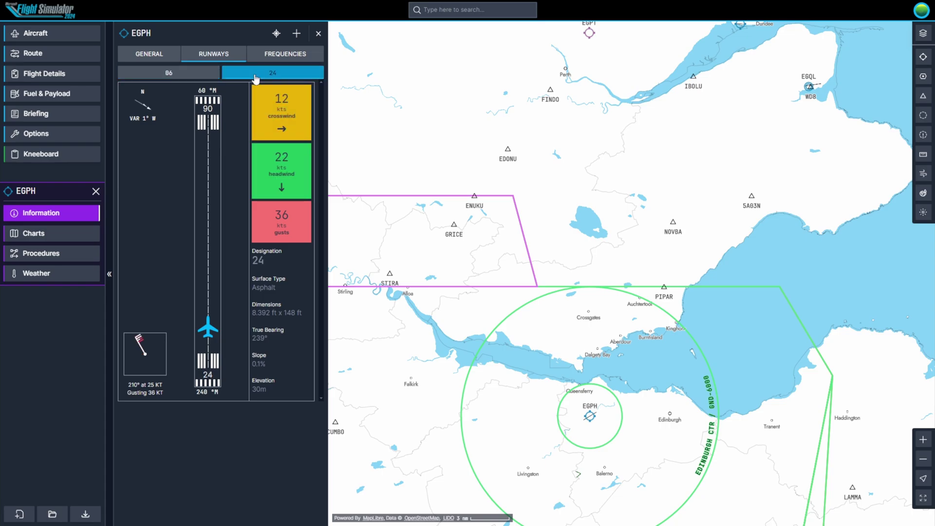
{"action": "left_click_drag", "start_coordinate": [269, 174], "coordinate": [294, 174]}
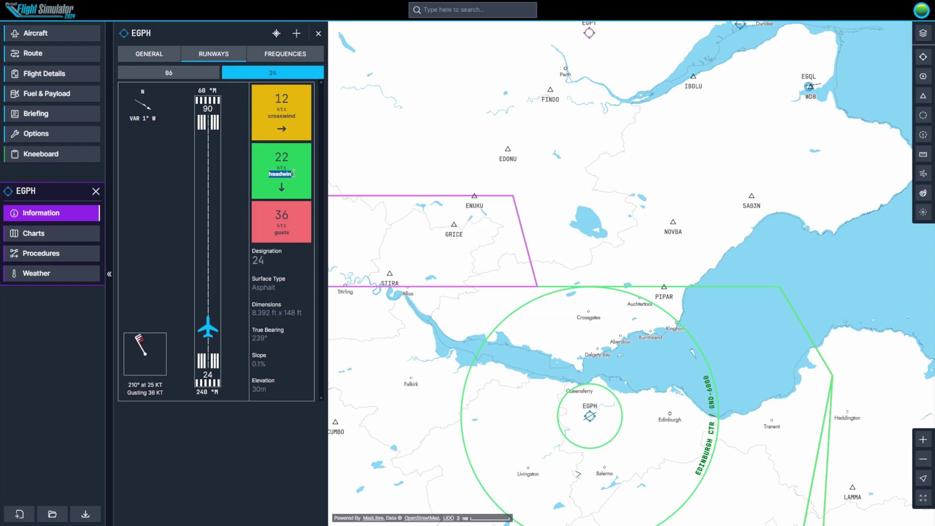
Return to EGPH general information, noting the longest runway's 8,392 ft length.
{"action": "left_click", "coordinate": [151, 54]}
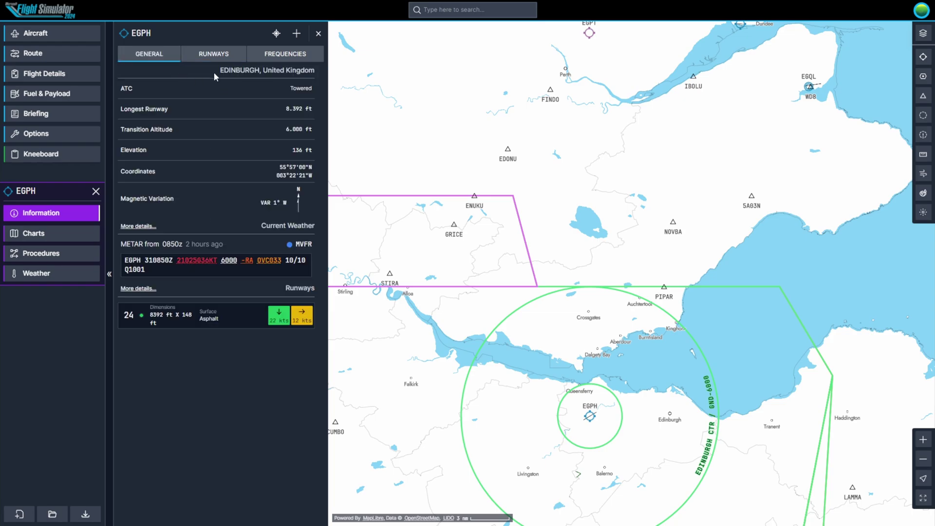
{"action": "left_click", "coordinate": [281, 86]}
{"action": "left_click_drag", "start_coordinate": [324, 117], "coordinate": [273, 107]}
{"action": "left_click", "coordinate": [270, 111]}
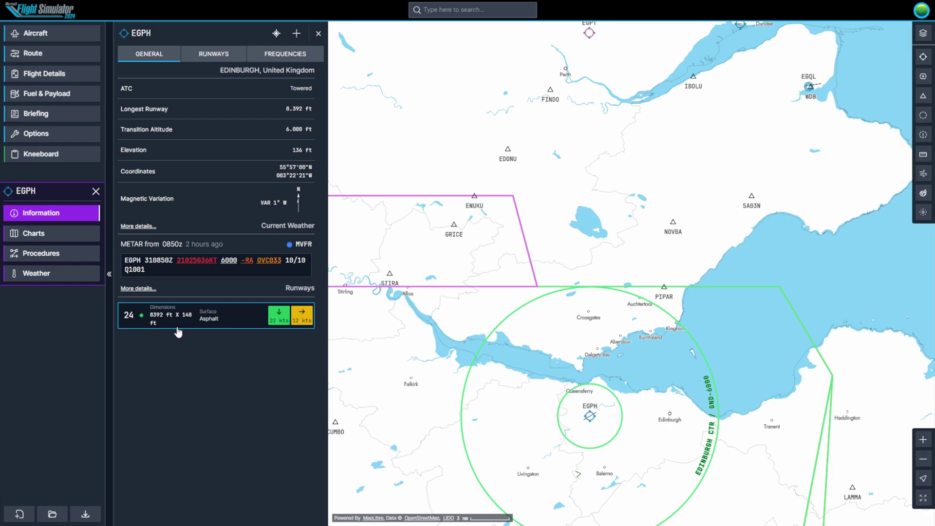
Preview the EGPH Airport Ground Chart AGC zoomed on the aprons, alongside the departure procedures.
{"action": "left_click", "coordinate": [43, 238]}
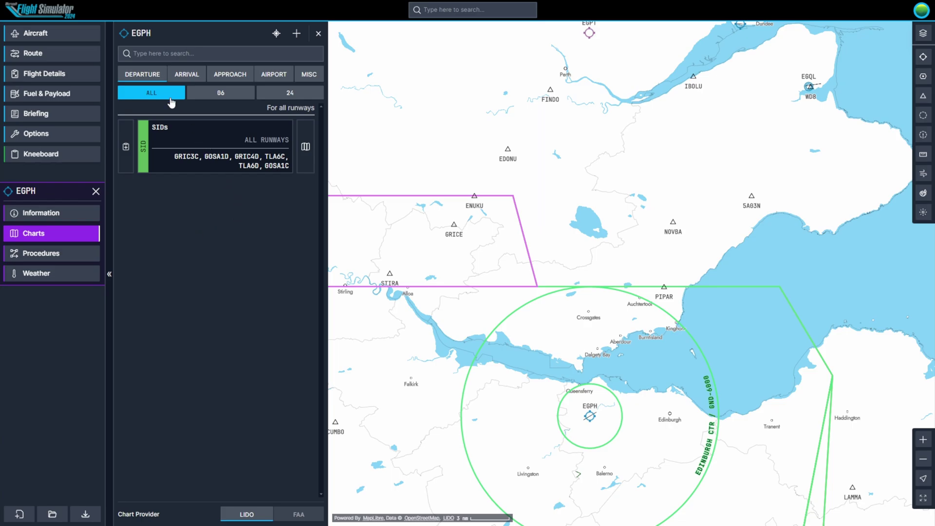
{"action": "left_click", "coordinate": [278, 76]}
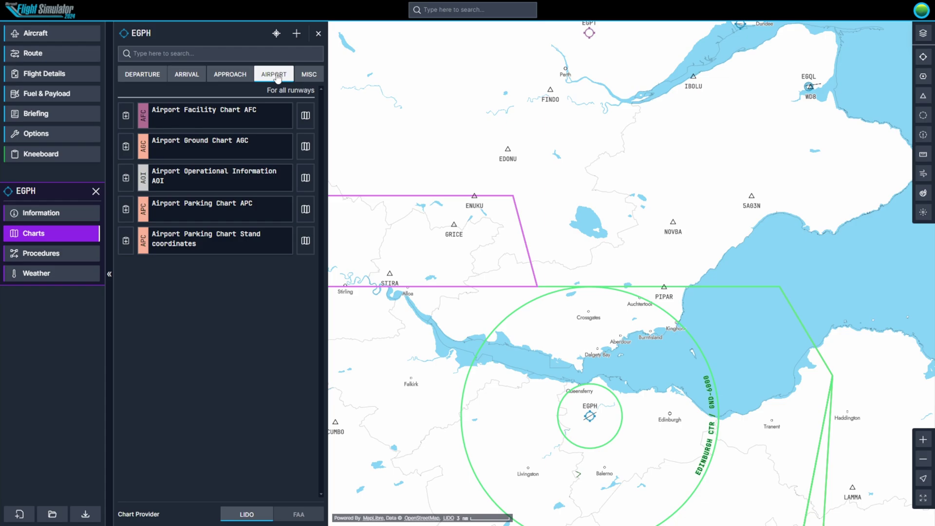
{"action": "left_click", "coordinate": [305, 147]}
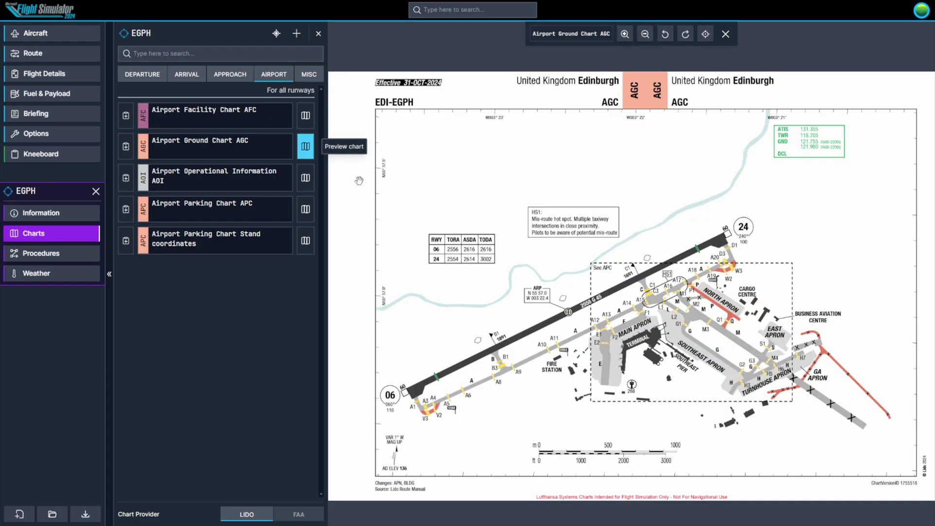
{"action": "scroll", "coordinate": [681, 292], "scroll_direction": "up", "scroll_amount": 4}
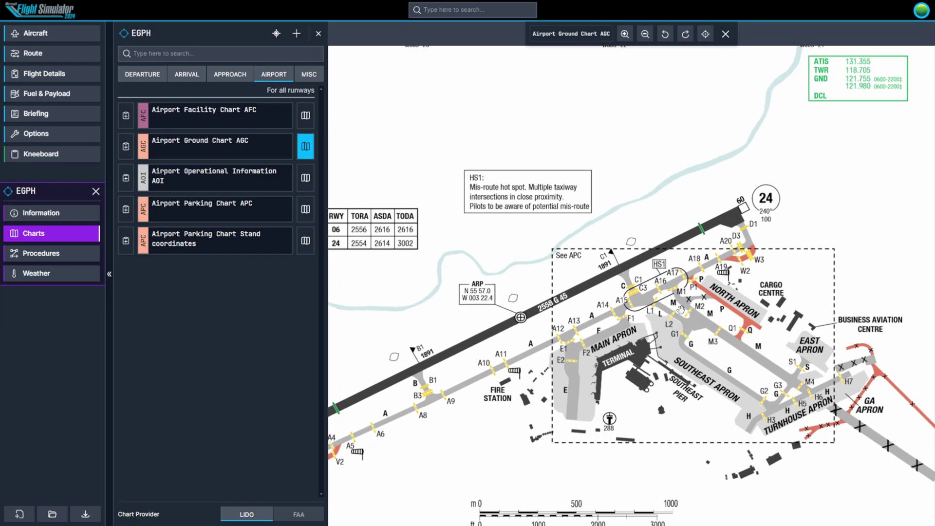
{"action": "scroll", "coordinate": [671, 306], "scroll_direction": "up", "scroll_amount": 2}
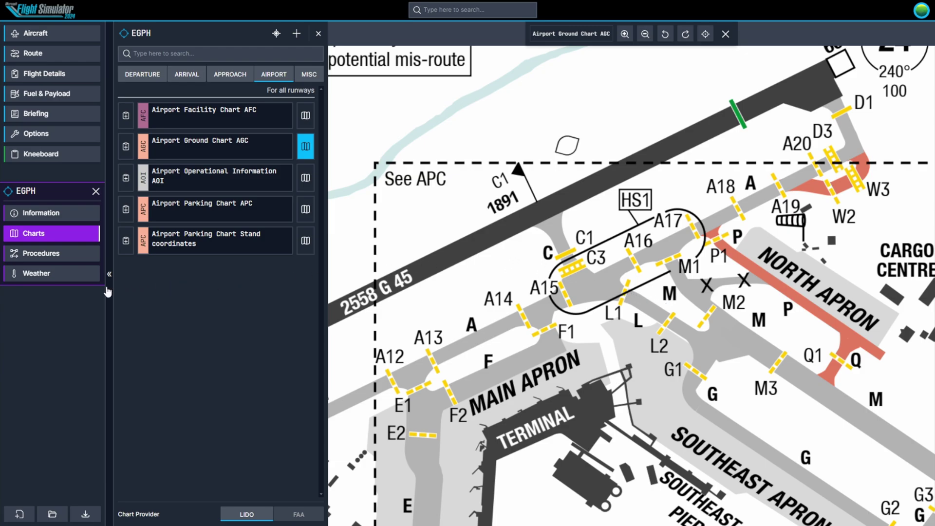
{"action": "left_click", "coordinate": [37, 257]}
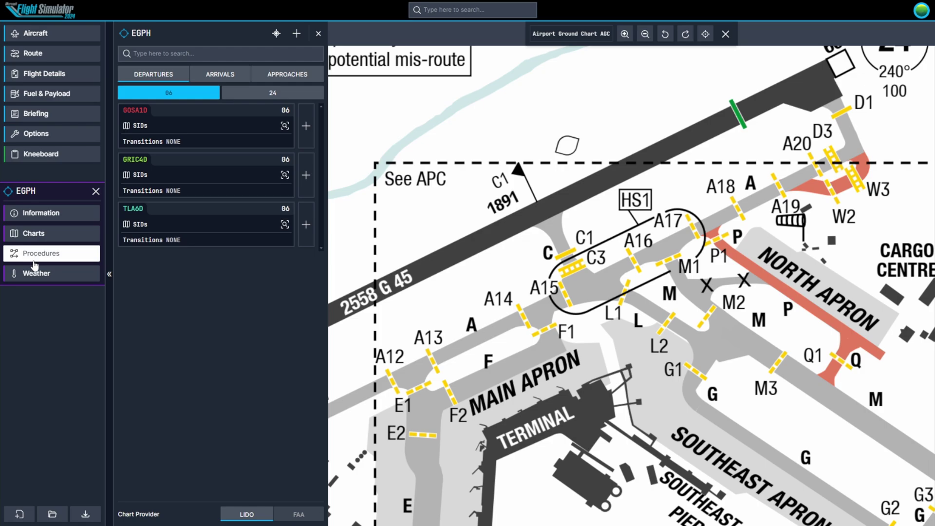
Check EGPH weather: light rain, 10°C, wind 210° at 25 kt gusting 36 kt, altimeter 29.56 inHg.
{"action": "left_click", "coordinate": [35, 277]}
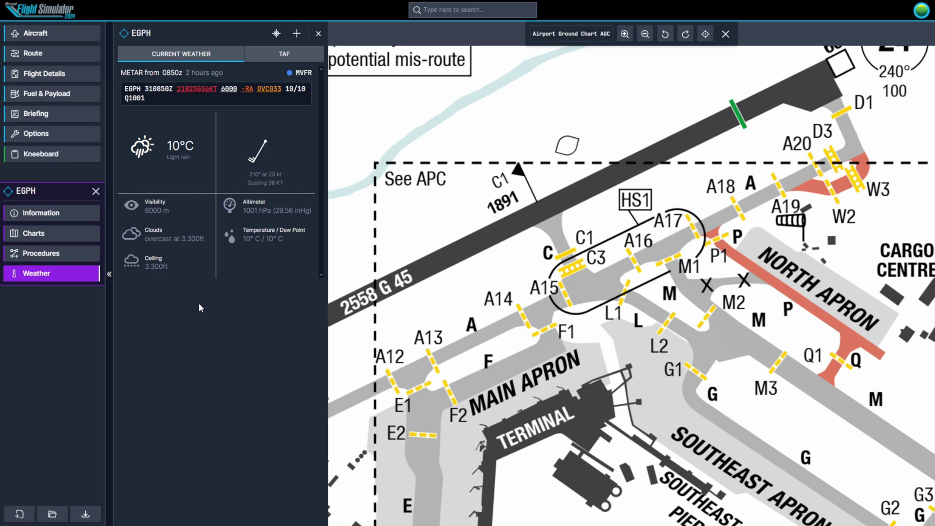
{"action": "left_click_drag", "start_coordinate": [276, 210], "coordinate": [295, 210]}
Close the ground chart and choose the C172SP G1000 as the aircraft for a VFR route.
{"action": "left_click", "coordinate": [726, 33]}
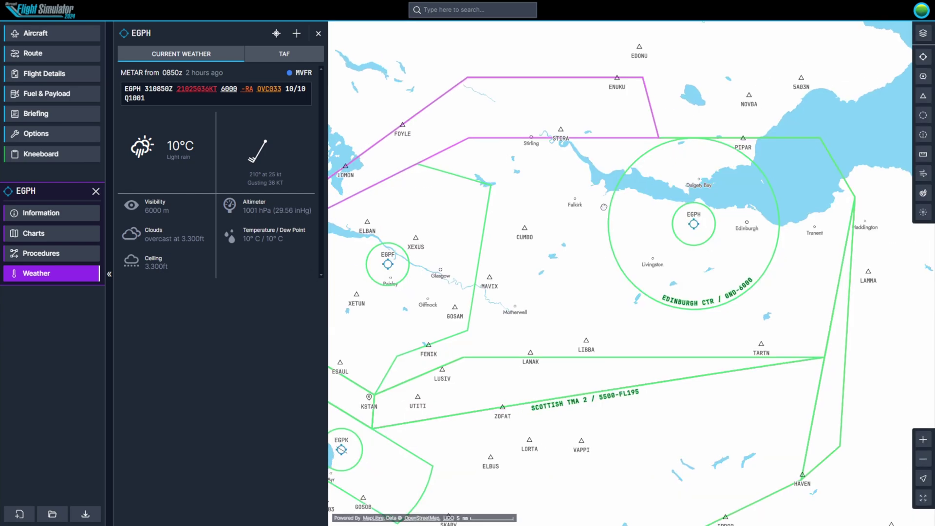
{"action": "left_click", "coordinate": [62, 39]}
{"action": "scroll", "coordinate": [177, 336], "scroll_direction": "down", "scroll_amount": 5}
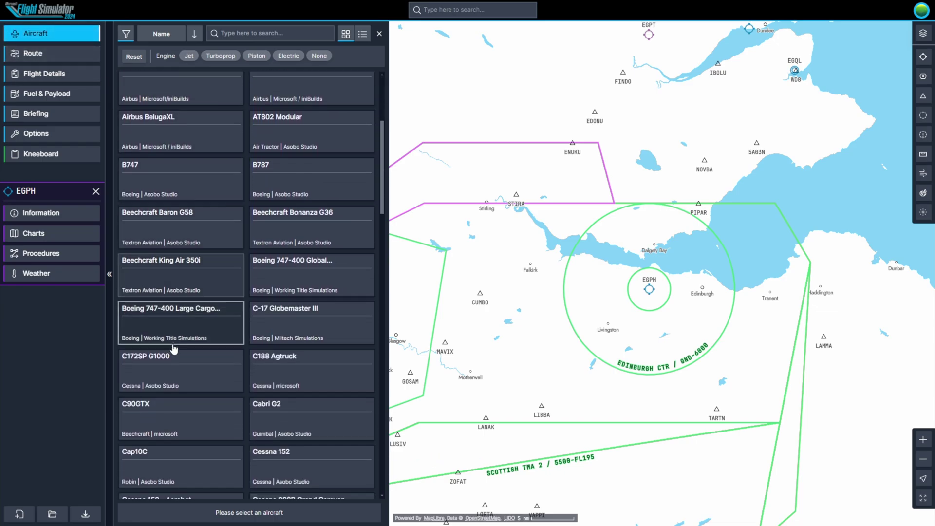
{"action": "scroll", "coordinate": [174, 349], "scroll_direction": "down", "scroll_amount": 3}
{"action": "scroll", "coordinate": [175, 360], "scroll_direction": "down", "scroll_amount": 2}
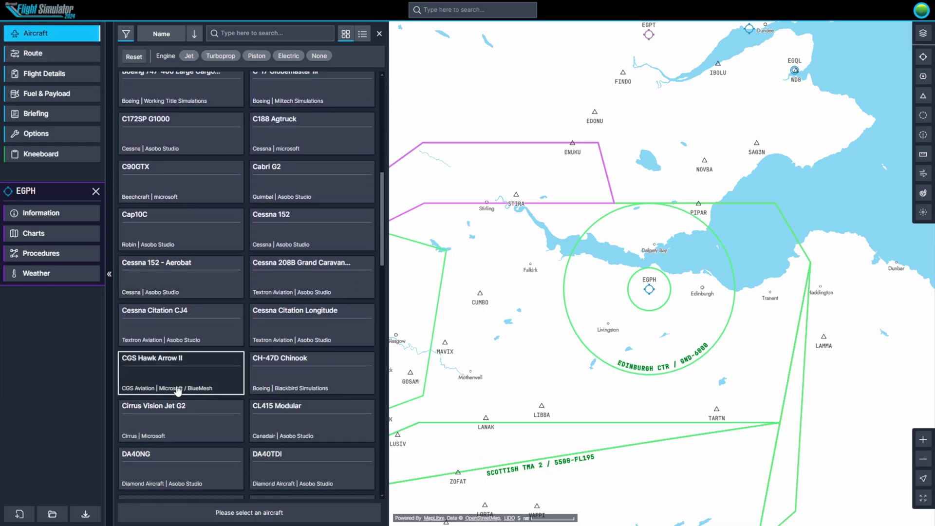
{"action": "left_click", "coordinate": [181, 141]}
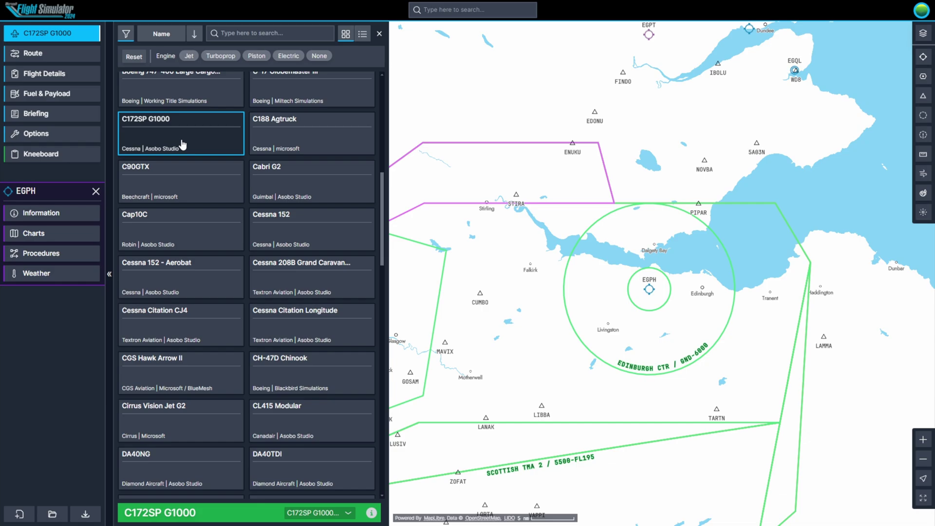
{"action": "left_click", "coordinate": [54, 54]}
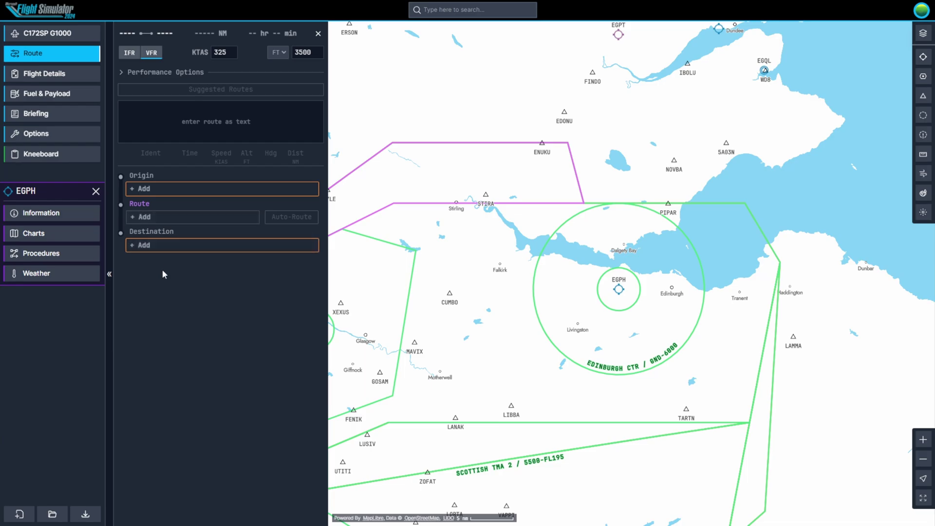
Set EGPH as the departure airport from the map.
{"action": "left_click", "coordinate": [151, 191]}
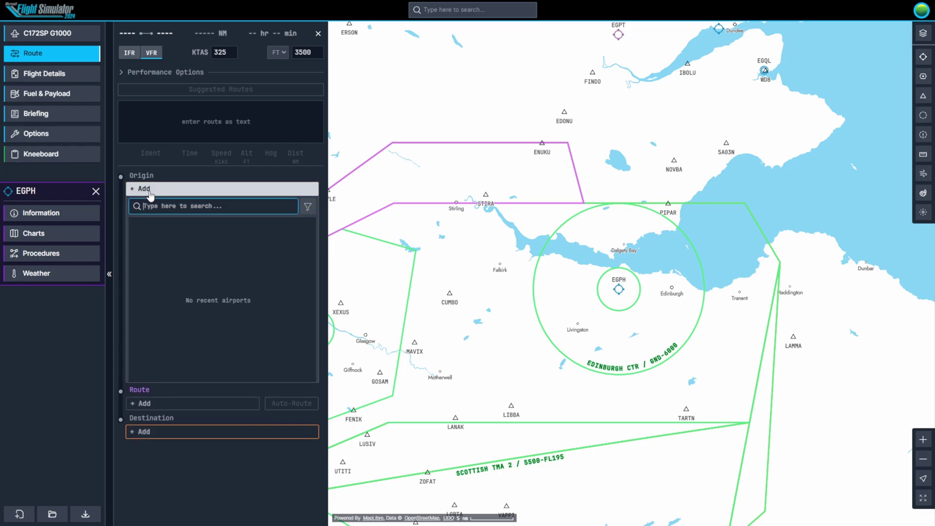
{"action": "left_click", "coordinate": [619, 289]}
{"action": "left_click", "coordinate": [297, 33]}
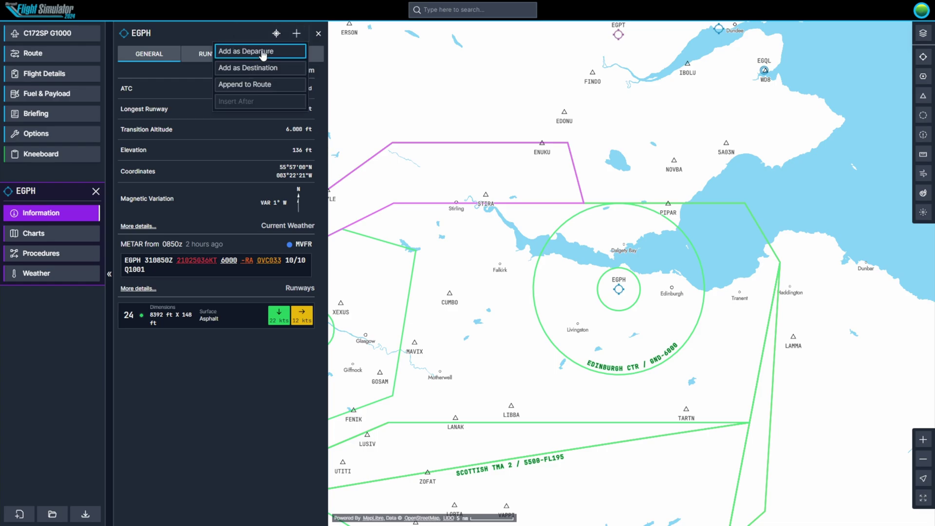
{"action": "left_click", "coordinate": [263, 55]}
Set Leuchars EGQL as the destination airport, giving a direct 31 NM route.
{"action": "left_click_drag", "start_coordinate": [652, 176], "coordinate": [527, 302]}
{"action": "scroll", "coordinate": [619, 213], "scroll_direction": "up", "scroll_amount": 5}
{"action": "left_click", "coordinate": [637, 228]}
{"action": "left_click", "coordinate": [296, 33]}
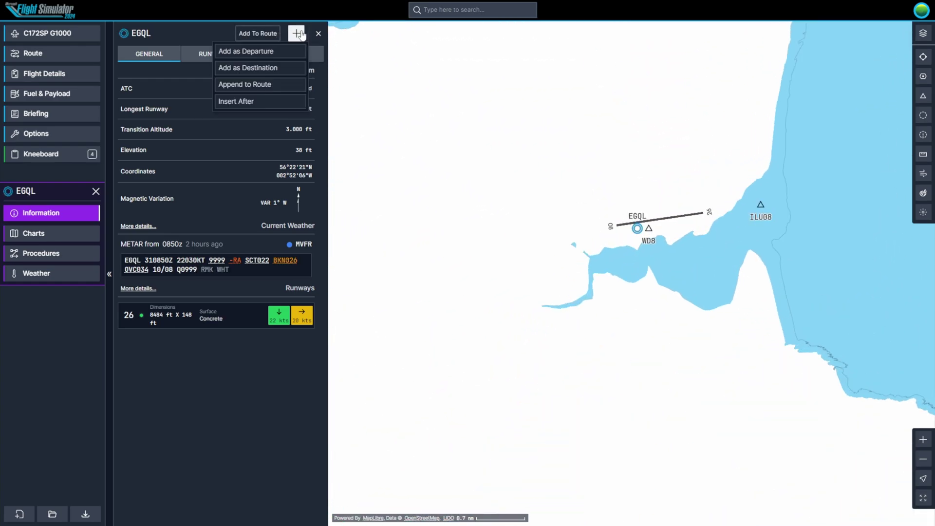
{"action": "left_click", "coordinate": [263, 69]}
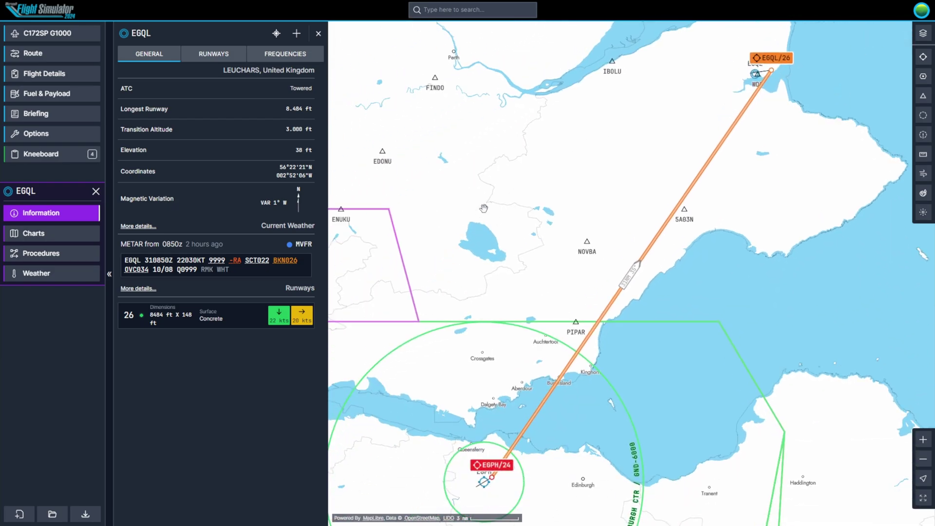
{"action": "left_click", "coordinate": [52, 54]}
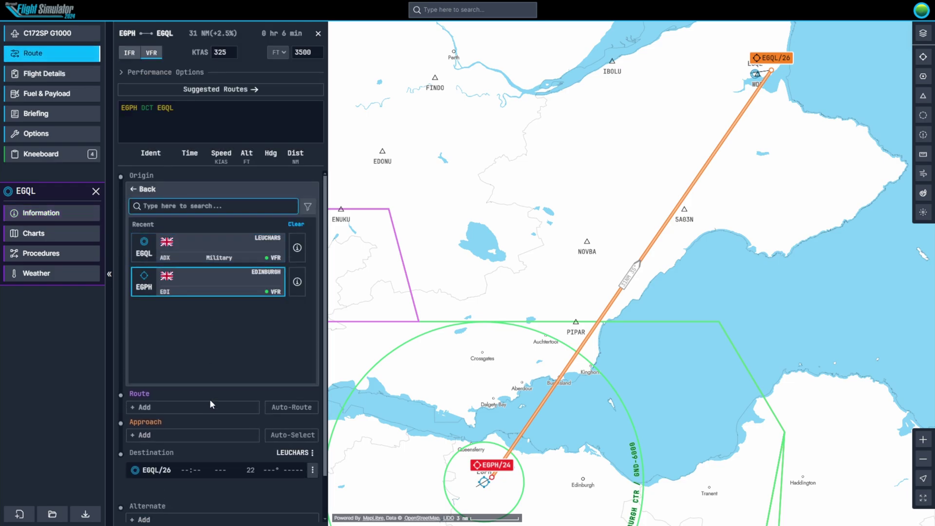
Auto-route EGPH to EGQL via GRIC3C, P600 and EDONU, then inspect the departure on the map.
{"action": "left_click", "coordinate": [291, 407]}
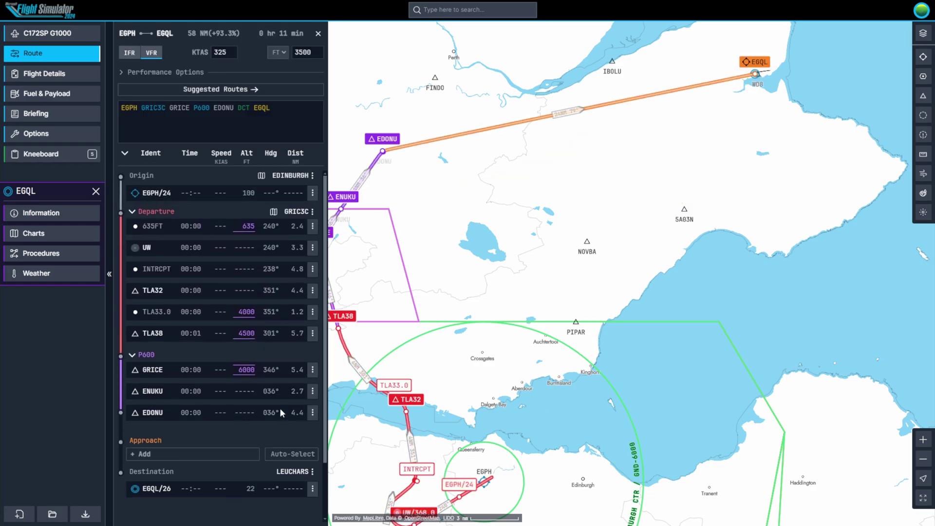
{"action": "left_click_drag", "start_coordinate": [515, 382], "coordinate": [620, 354]}
{"action": "scroll", "coordinate": [621, 354], "scroll_direction": "down", "scroll_amount": 1}
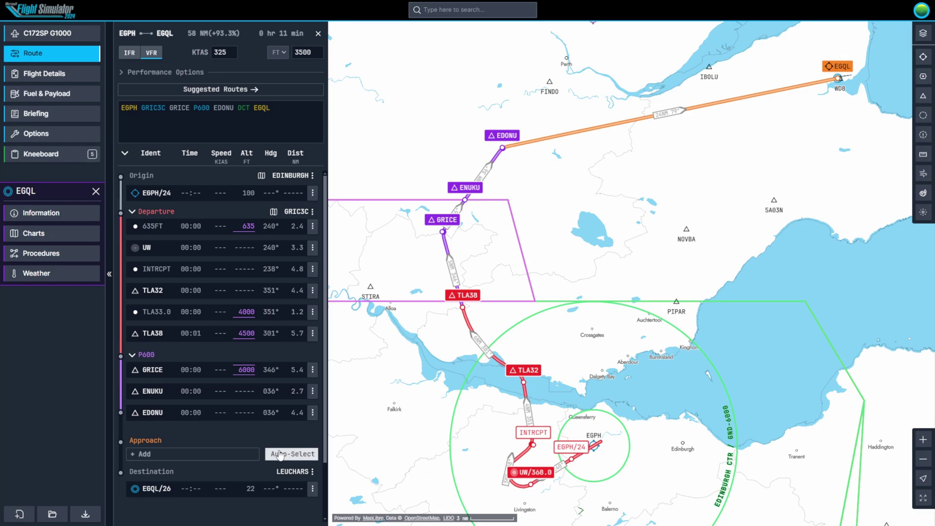
Add a Visual left VFR pattern approach, accepting the change to EGQL runway 26.
{"action": "left_click", "coordinate": [231, 454]}
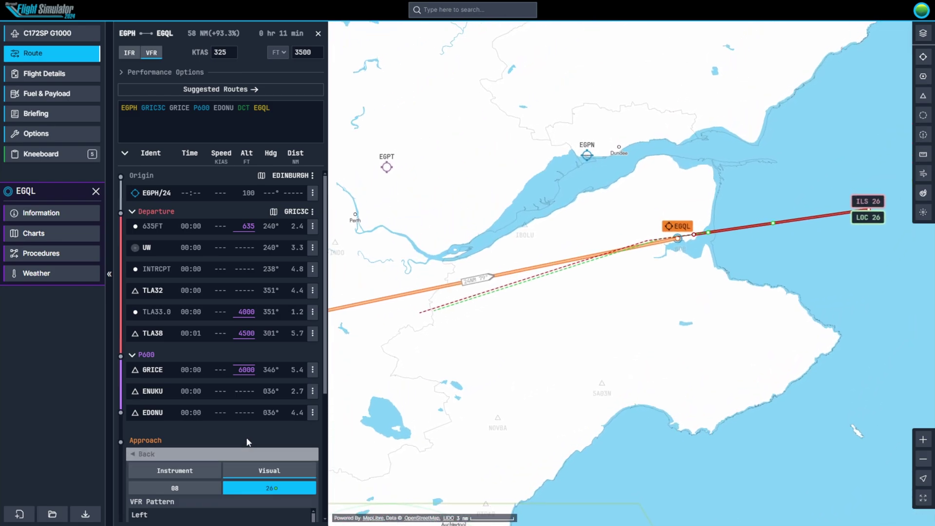
{"action": "scroll", "coordinate": [246, 437], "scroll_direction": "down", "scroll_amount": 2}
{"action": "scroll", "coordinate": [248, 443], "scroll_direction": "down", "scroll_amount": 1}
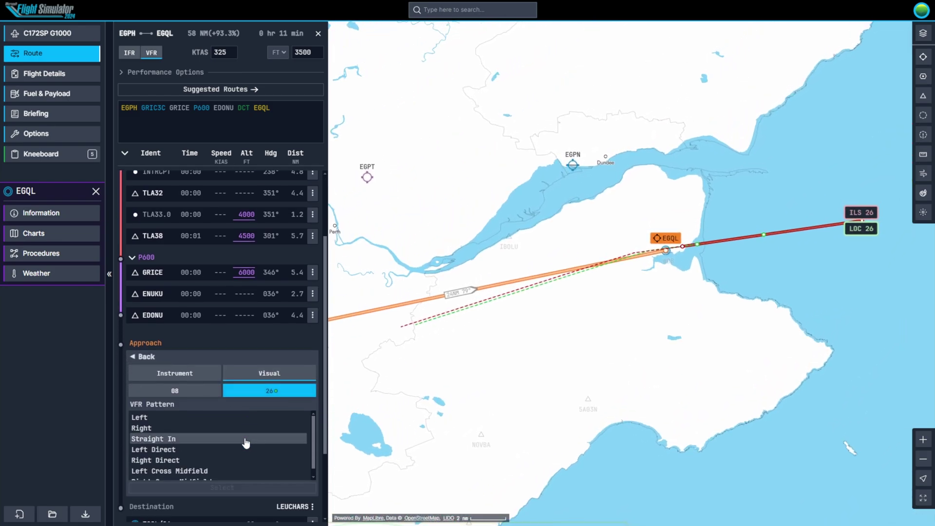
{"action": "left_click", "coordinate": [227, 422]}
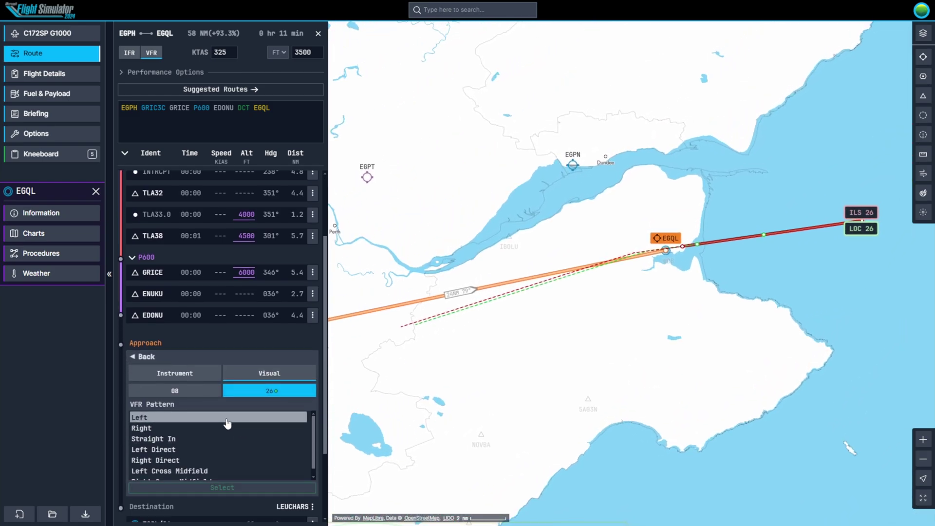
{"action": "left_click", "coordinate": [218, 489]}
{"action": "left_click", "coordinate": [190, 456]}
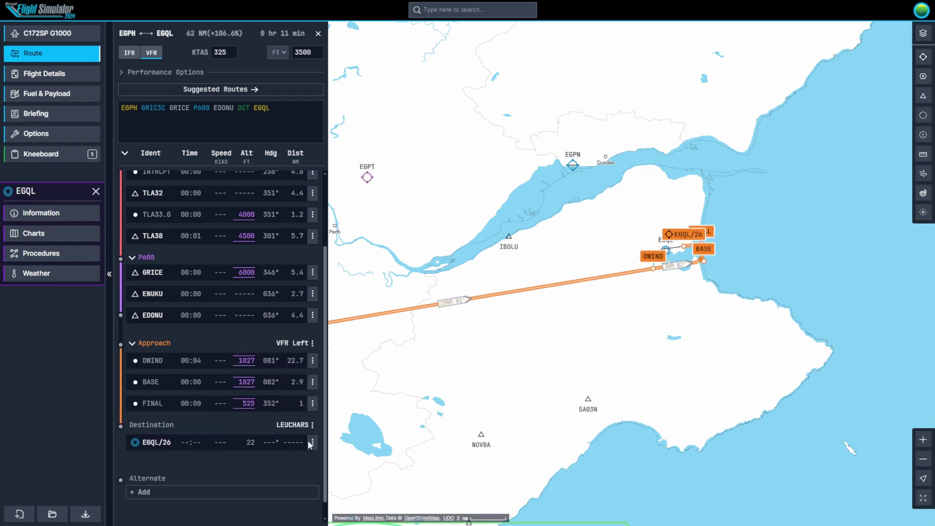
Review the DWIND, BASE, FINAL legs and close the route list.
{"action": "scroll", "coordinate": [687, 283], "scroll_direction": "up", "scroll_amount": 3}
{"action": "scroll", "coordinate": [682, 277], "scroll_direction": "up", "scroll_amount": 1}
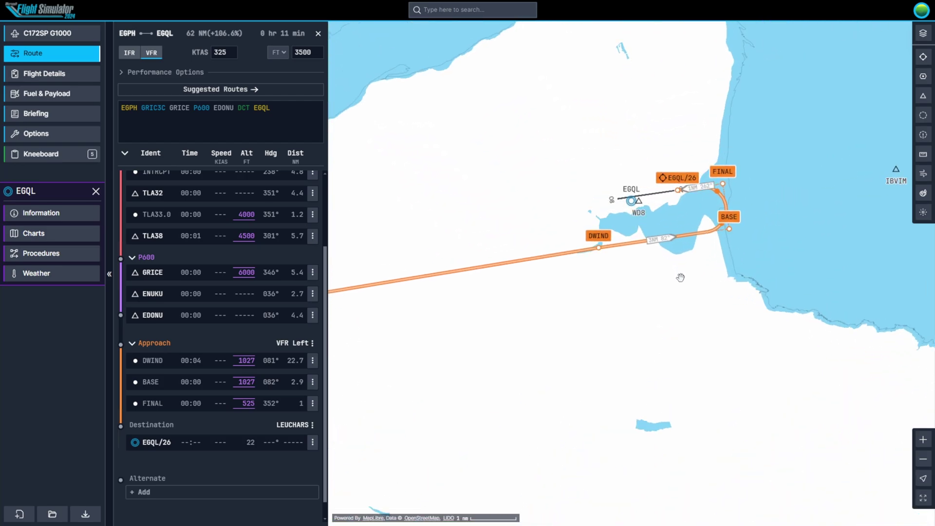
{"action": "scroll", "coordinate": [681, 278], "scroll_direction": "down", "scroll_amount": 3}
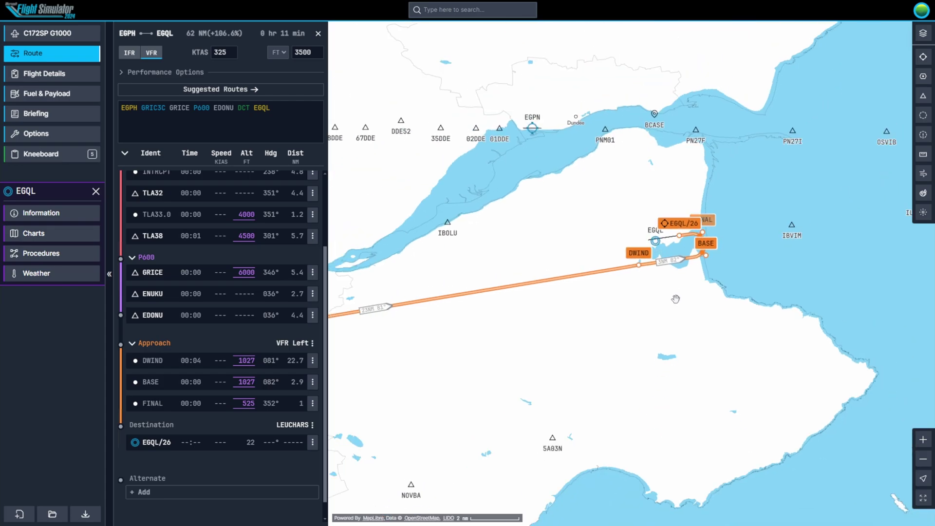
{"action": "left_click", "coordinate": [33, 53]}
{"action": "scroll", "coordinate": [411, 209], "scroll_direction": "down", "scroll_amount": 4}
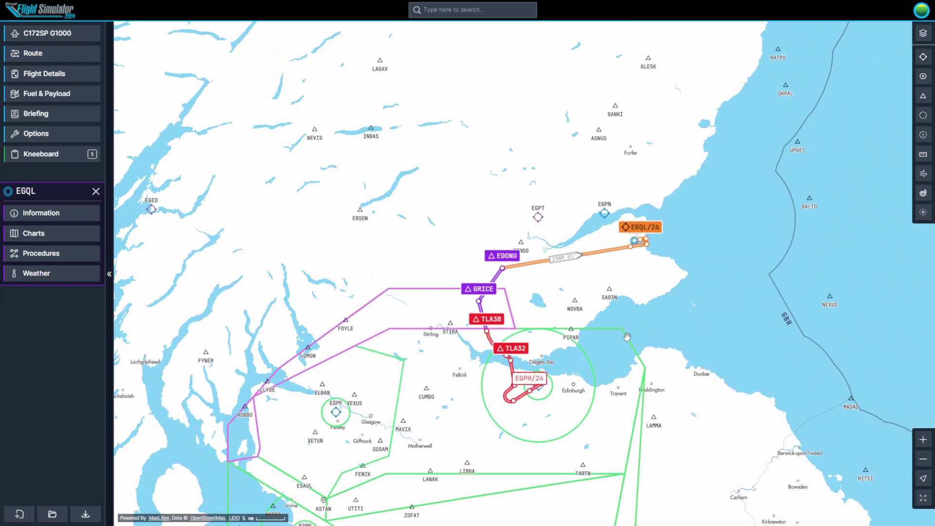
Review the flight details and Fuel & Payload weights, then show the EGPH–EGQL briefing.
{"action": "left_click", "coordinate": [58, 76]}
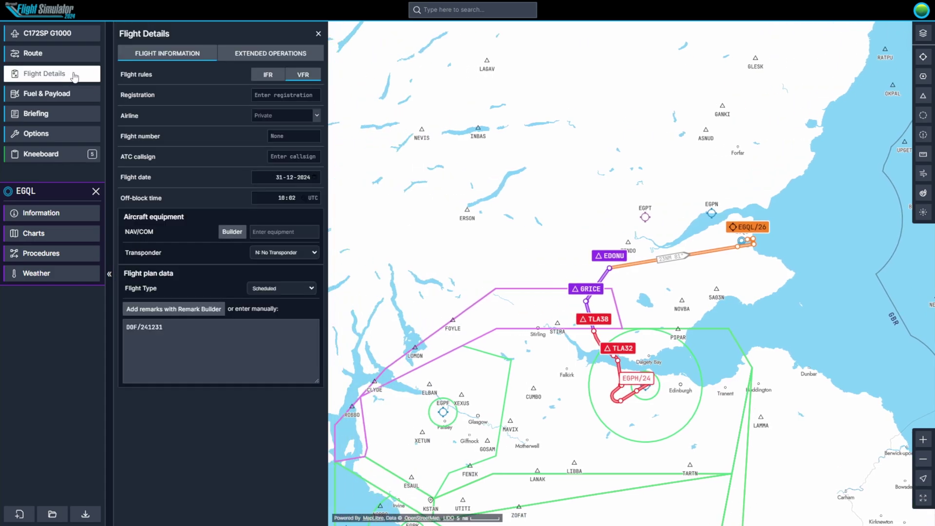
{"action": "left_click", "coordinate": [270, 96]}
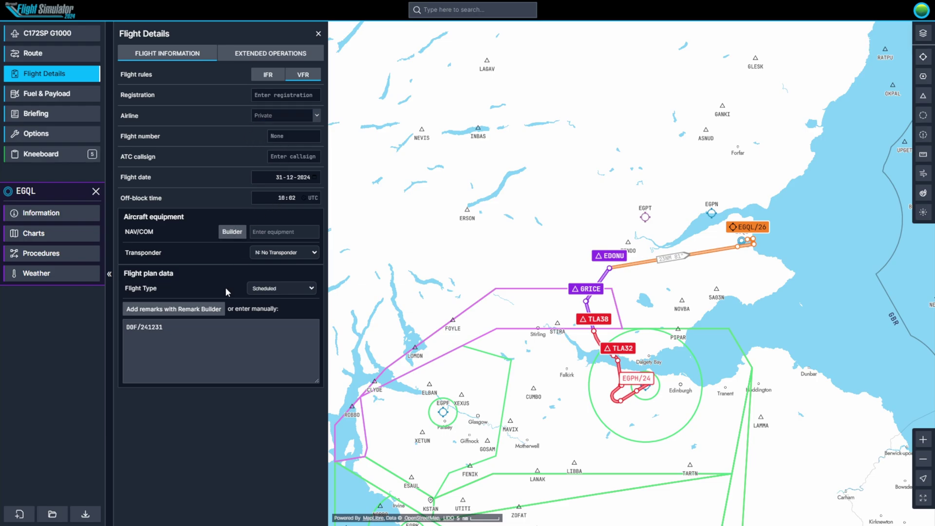
{"action": "left_click", "coordinate": [71, 95]}
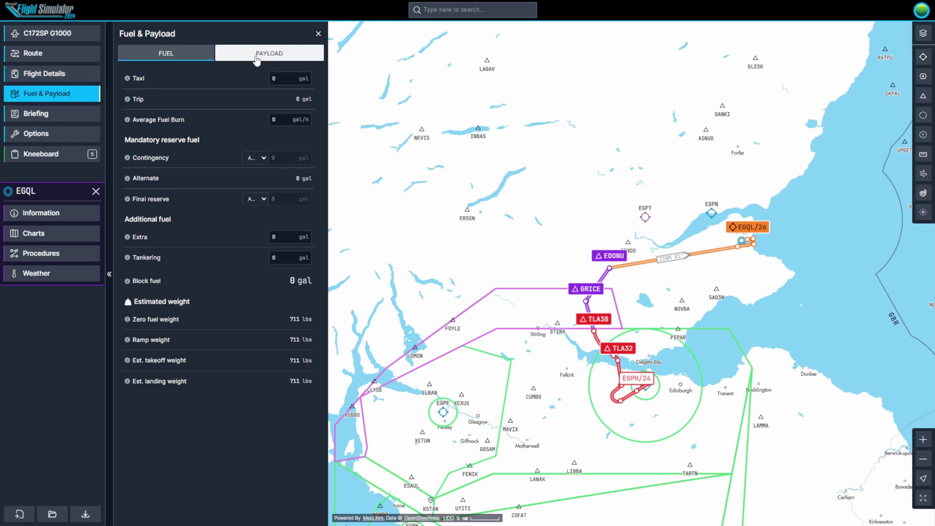
{"action": "left_click", "coordinate": [274, 55]}
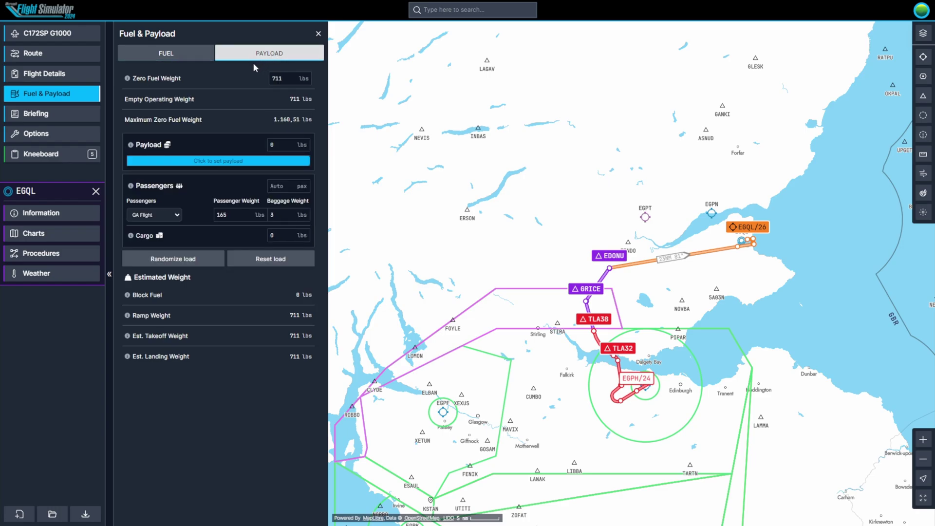
{"action": "left_click", "coordinate": [55, 115]}
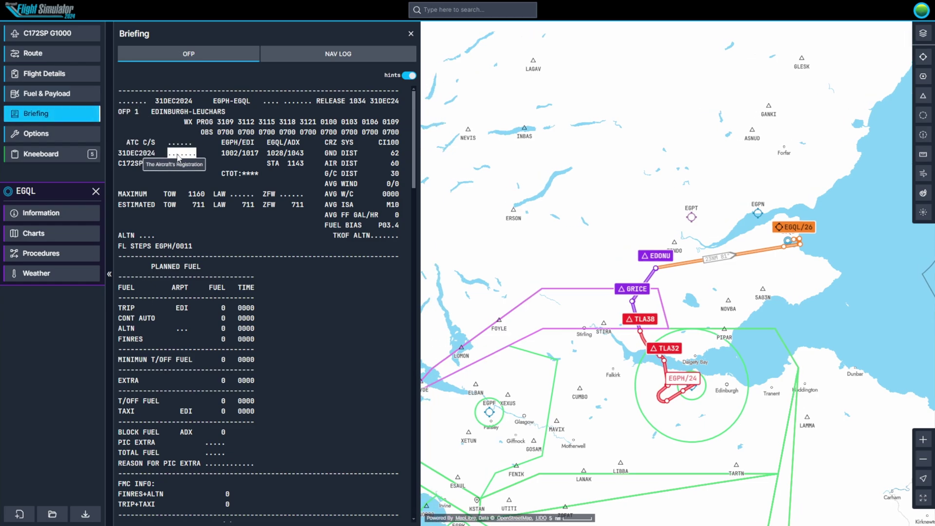
Scroll through the operational flight plan, then display planner options such as hPa, feet, lbs and gallons.
{"action": "scroll", "coordinate": [229, 249], "scroll_direction": "down", "scroll_amount": 1}
{"action": "scroll", "coordinate": [229, 249], "scroll_direction": "down", "scroll_amount": 13}
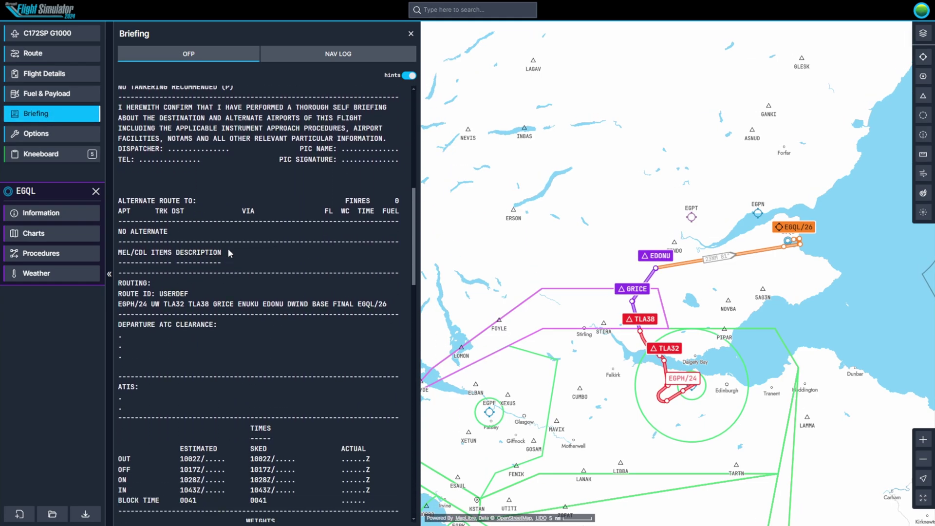
{"action": "scroll", "coordinate": [229, 253], "scroll_direction": "down", "scroll_amount": 3}
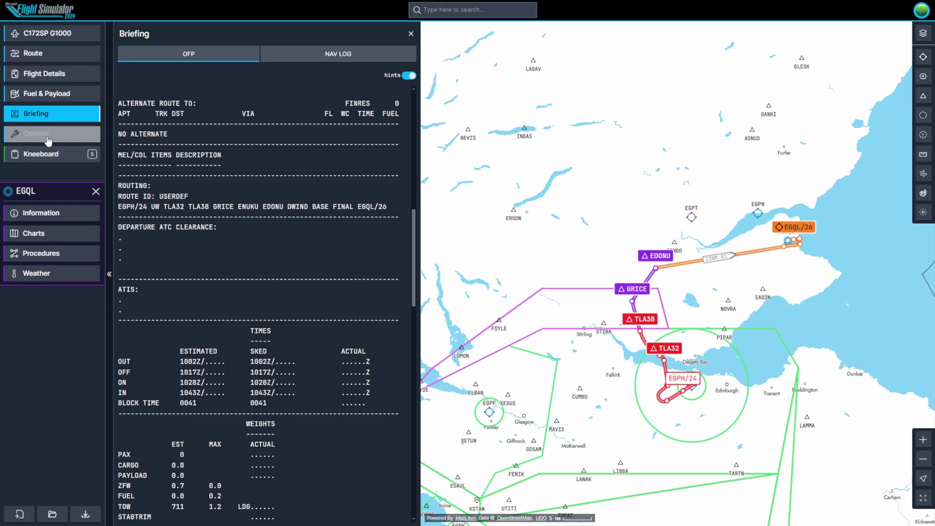
{"action": "left_click", "coordinate": [46, 138]}
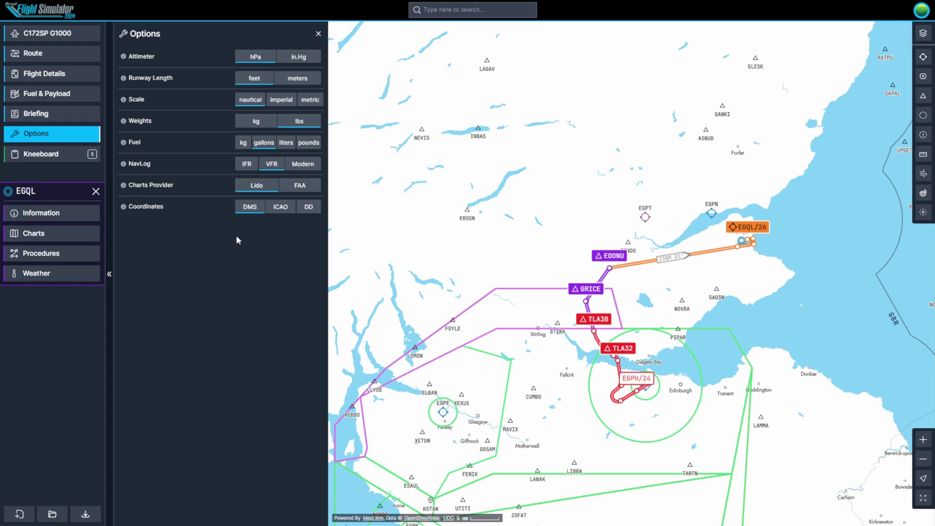
Show the kneeboard's five EGPH charts for this flight, including the SIDs chart with GRIC3C.
{"action": "left_click", "coordinate": [63, 155]}
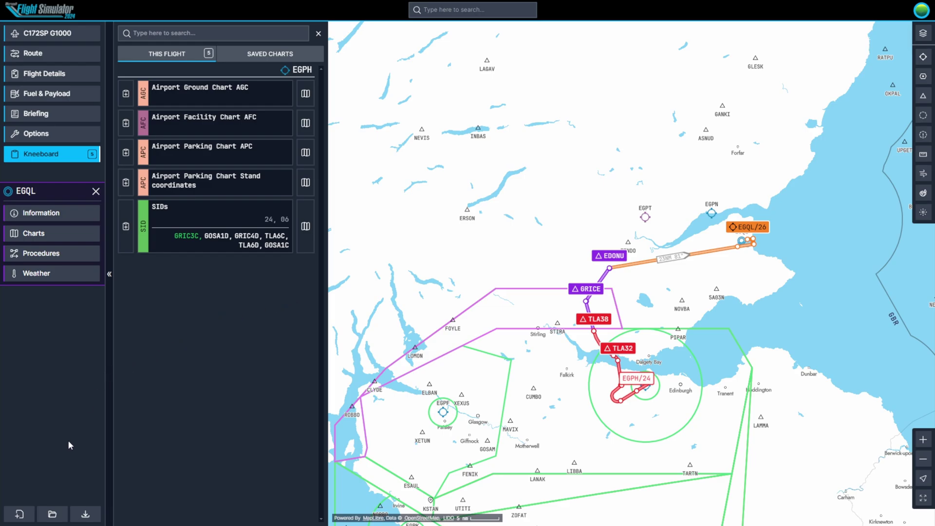
Save the current route as a new flight plan named 'Simple Flight VFR'.
{"action": "left_click", "coordinate": [84, 515]}
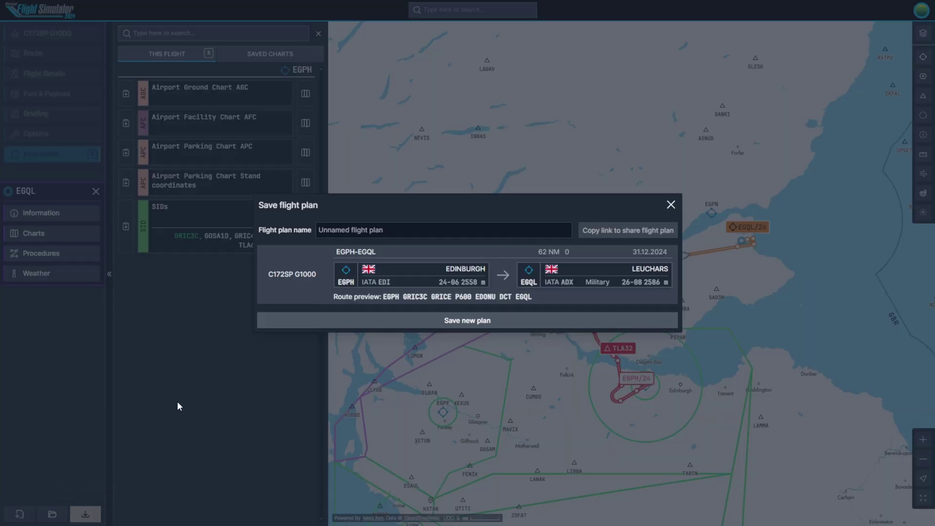
{"action": "left_click", "coordinate": [339, 231]}
{"action": "type", "text": "Simple Flight"}
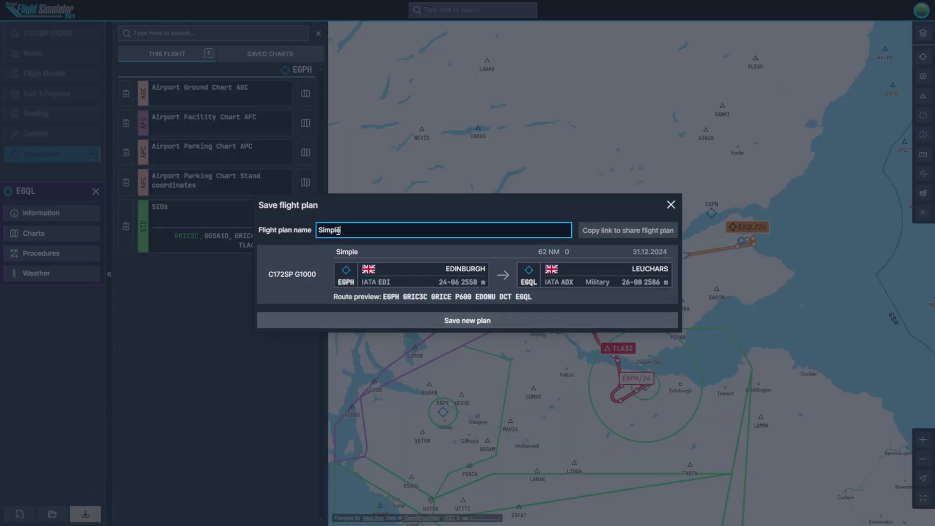
{"action": "type", "text": " VFR"}
{"action": "left_click", "coordinate": [472, 321]}
Load the saved 'Simple Flight VFR' plan from the tablet's Route page.
{"action": "key", "text": "Tab"}
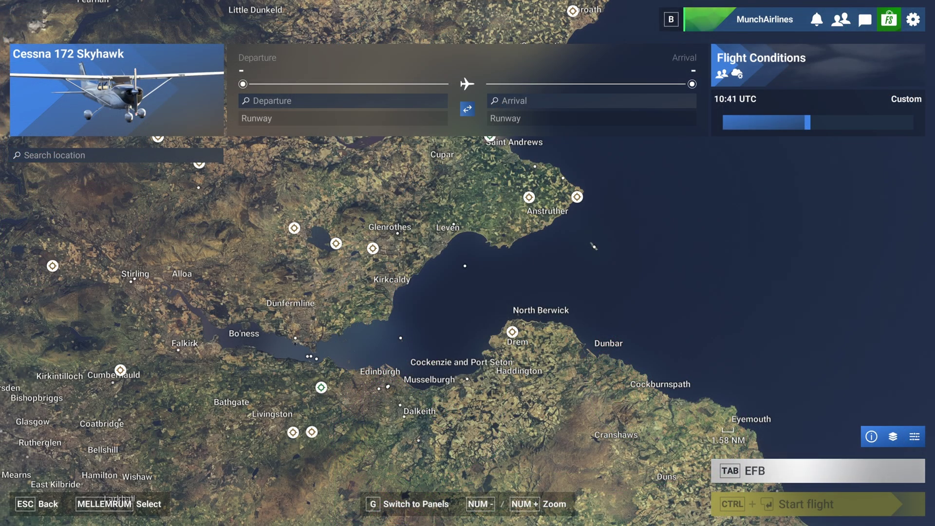
{"action": "key", "text": "Tab"}
{"action": "left_click", "coordinate": [364, 103]}
{"action": "left_click", "coordinate": [406, 119]}
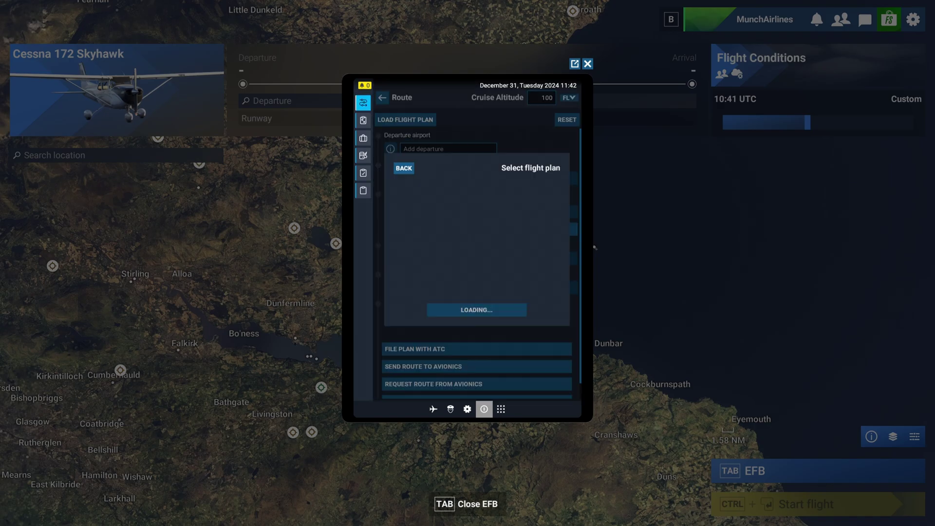
{"action": "left_click", "coordinate": [541, 192]}
Set EGPH Parking 23 – Ramp GA Small as the departure and start the flight.
{"action": "scroll", "coordinate": [492, 313], "scroll_direction": "up", "scroll_amount": 5}
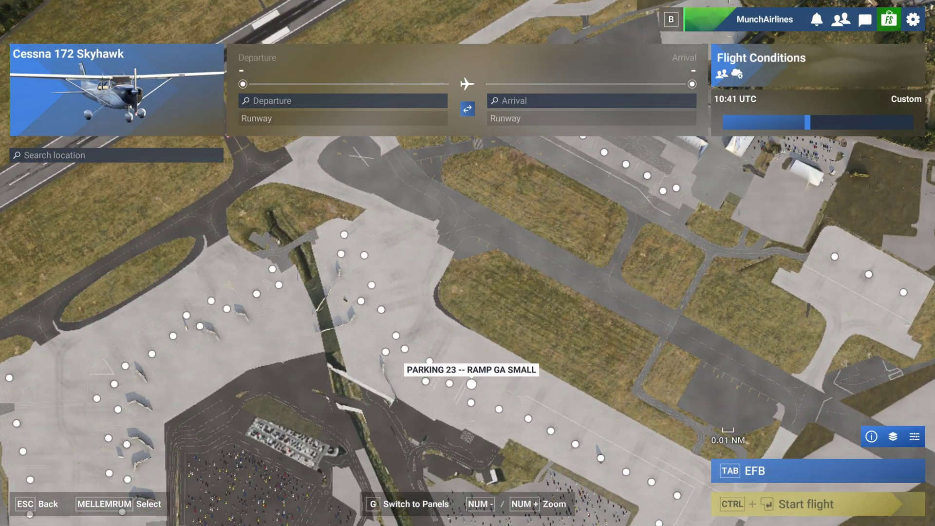
{"action": "left_click", "coordinate": [471, 384]}
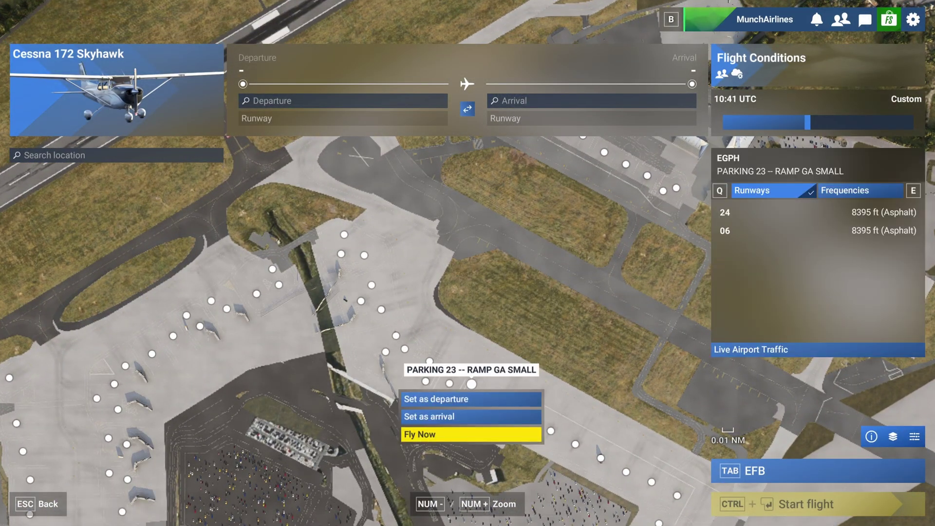
{"action": "left_click", "coordinate": [471, 398]}
{"action": "left_click", "coordinate": [806, 504]}
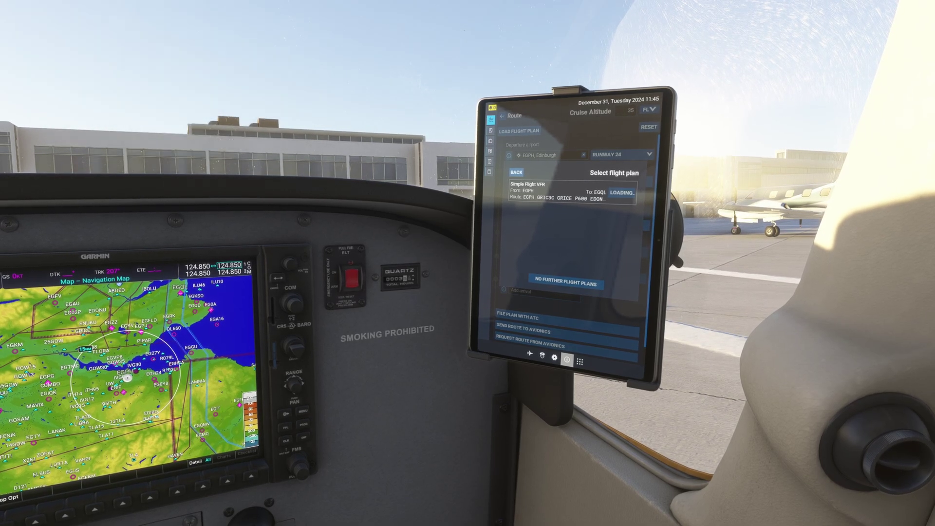
Review the loaded route on the cockpit tablet: EGPH runway 24, GRIC3C, GRICE–EDONU, EGQL runway 26.
{"action": "scroll", "coordinate": [544, 292], "scroll_direction": "down", "scroll_amount": 2}
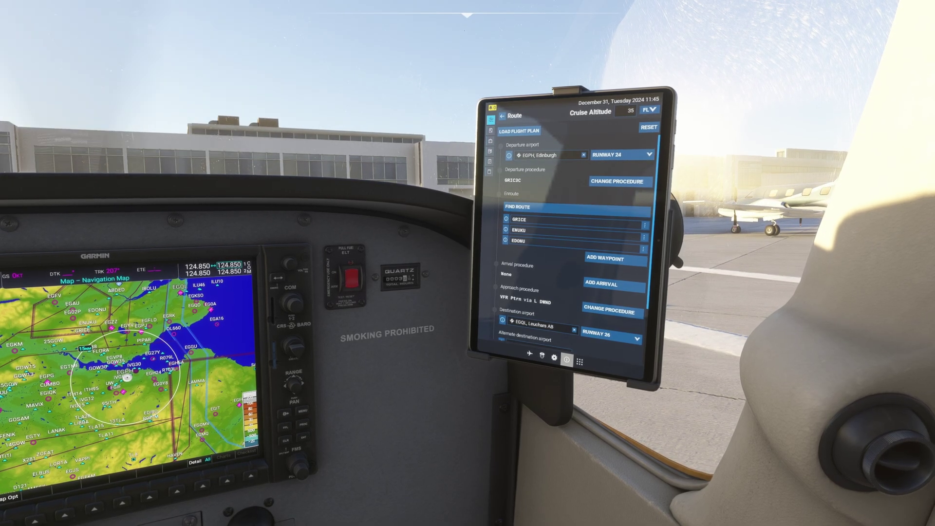